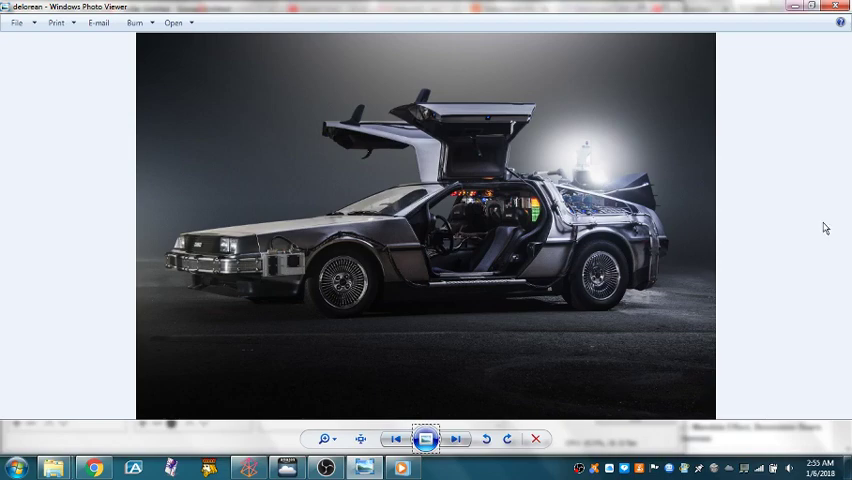
Close the DeLorean photo in Windows Photo Viewer and minimize OBS to reveal r/Retconned.
click(793, 7)
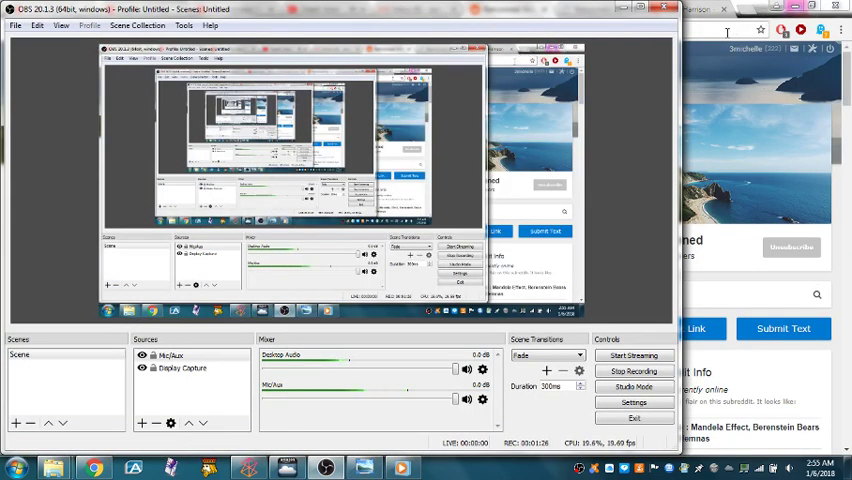
click(622, 8)
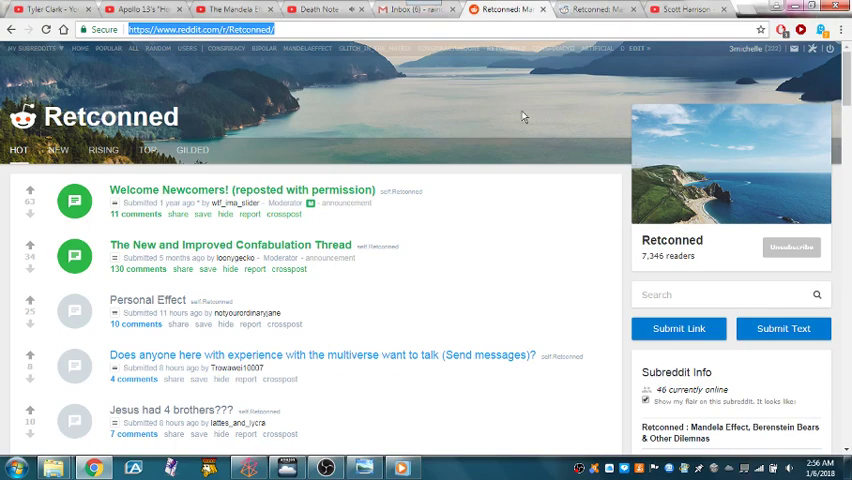
Switch to the web.archive.org tab showing the October 11, 2016 r/Retconned snapshot.
click(590, 9)
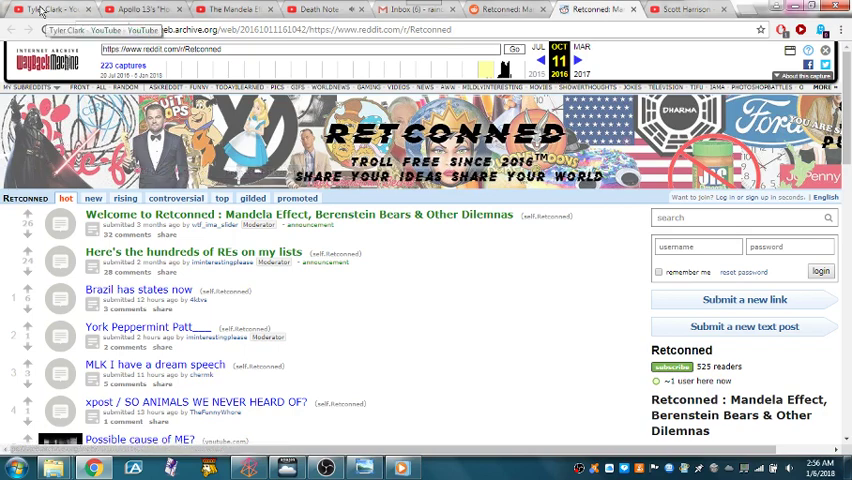
Switch to the Tyler Clark YouTube tab, then restore OBS from the taskbar.
click(40, 9)
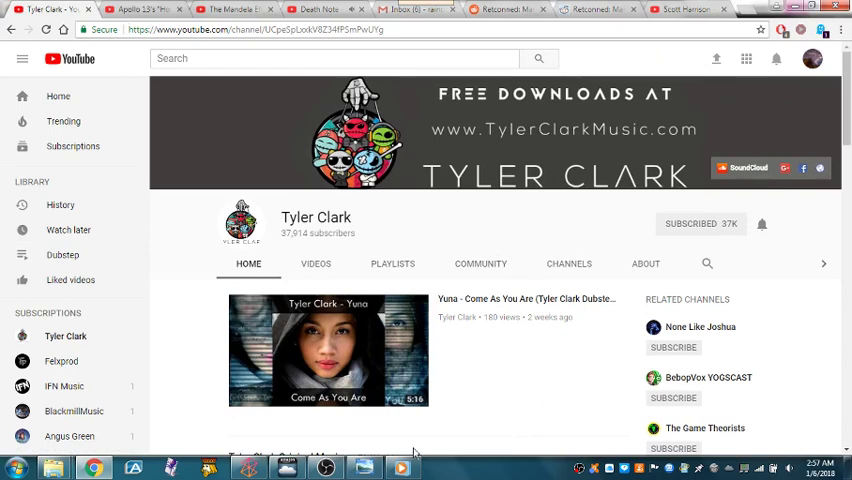
click(325, 467)
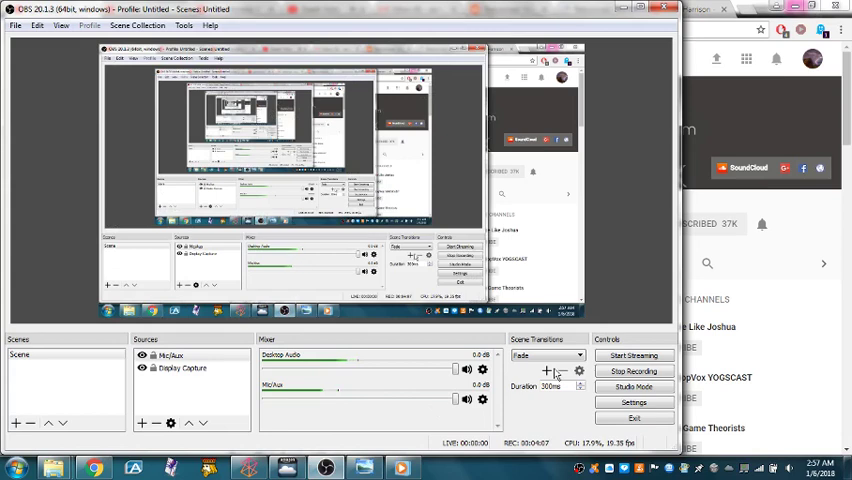